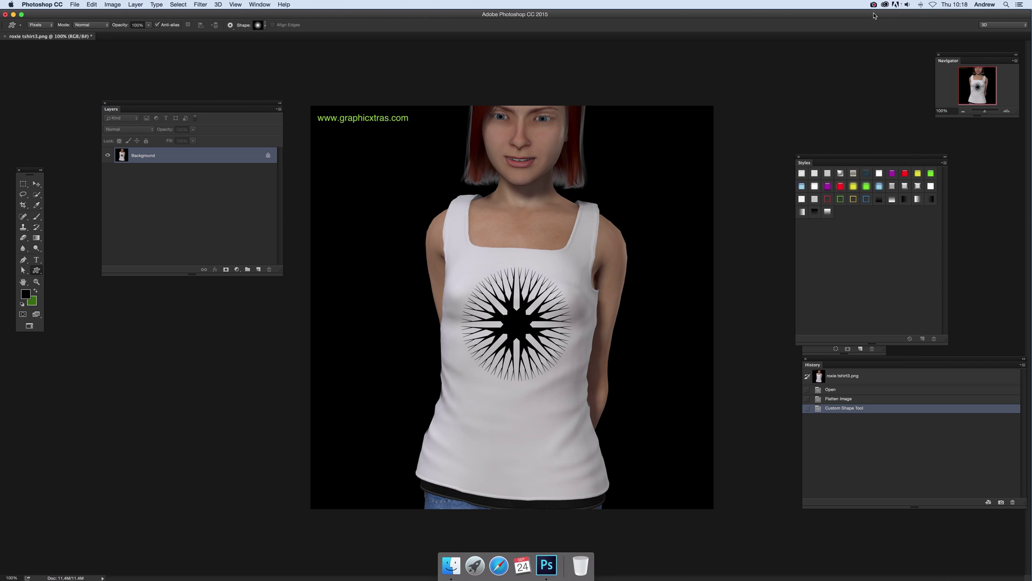
Open Filter > Noise > Add Noise and raise its Amount to 89.49%
{"action": "left_click", "coordinate": [203, 5]}
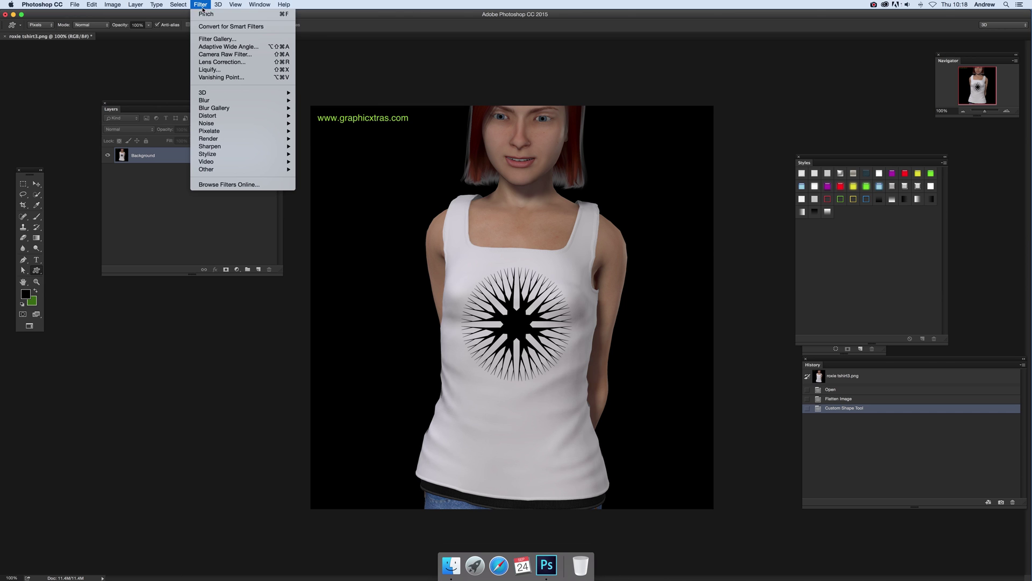
{"action": "mouse_move", "coordinate": [207, 110]}
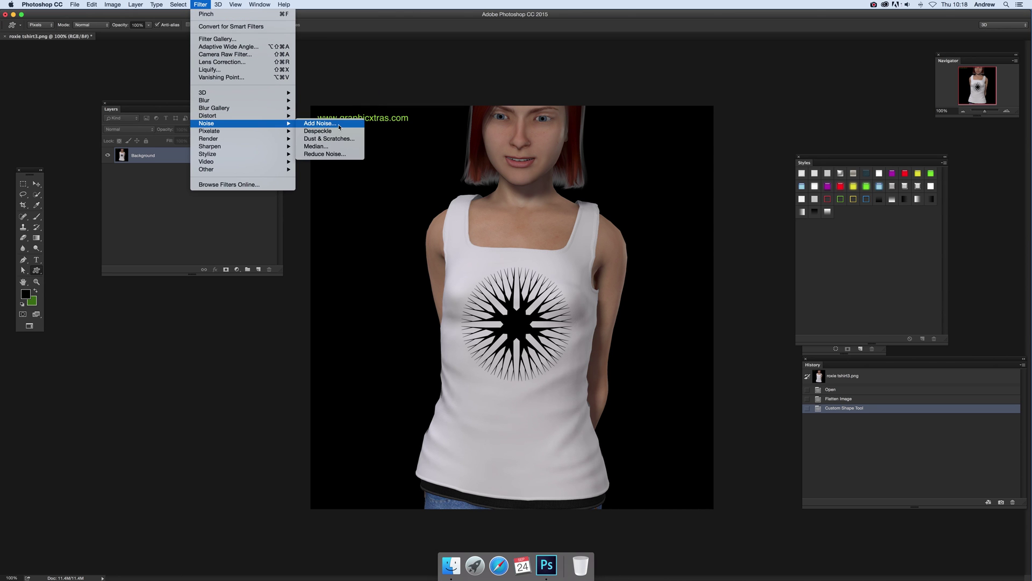
{"action": "left_click", "coordinate": [339, 127]}
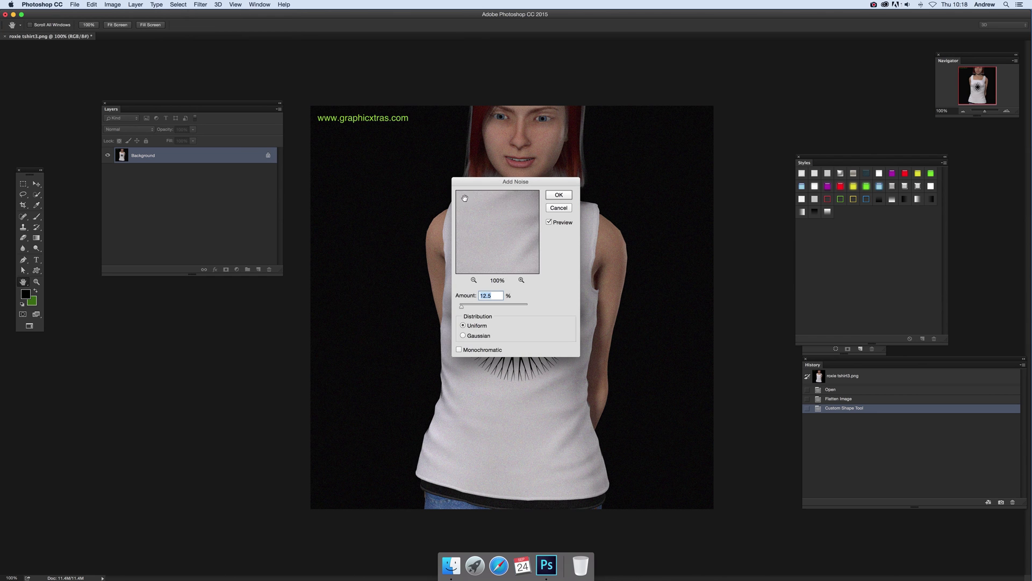
{"action": "left_click_drag", "start_coordinate": [508, 182], "coordinate": [549, 181]}
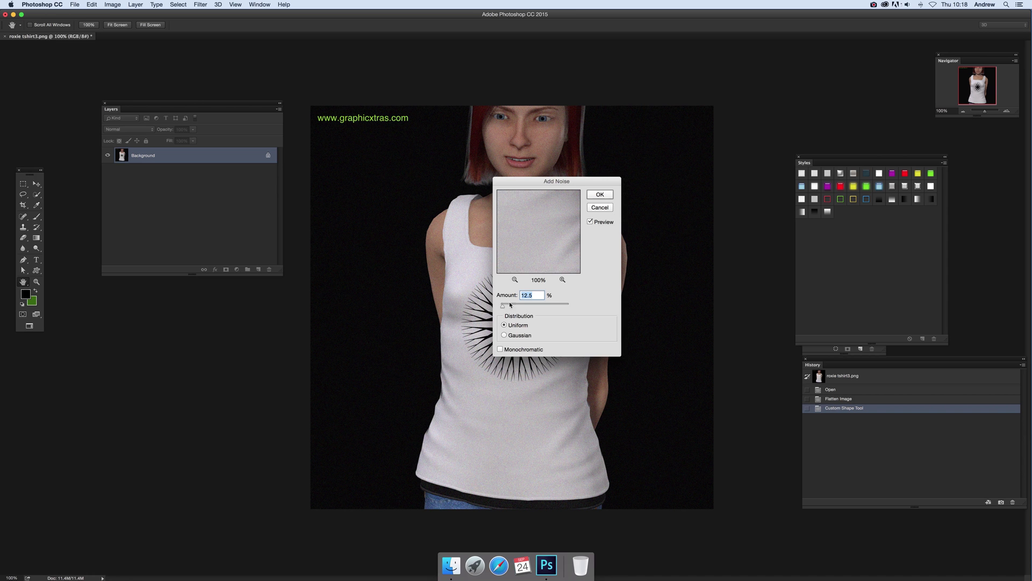
{"action": "left_click_drag", "start_coordinate": [502, 307], "coordinate": [512, 308]}
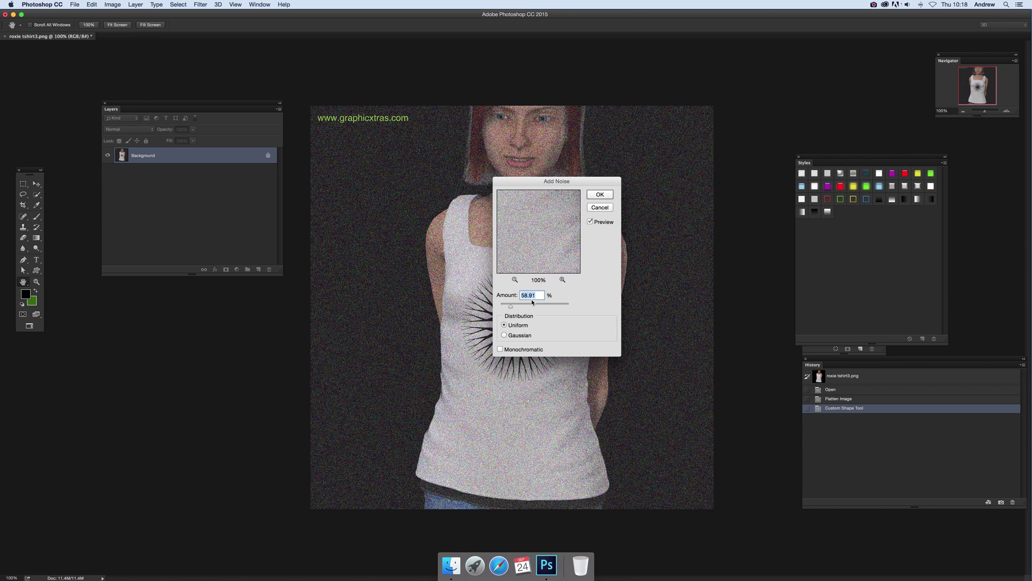
{"action": "type", "text": "12.5"}
{"action": "key", "text": "Tab"}
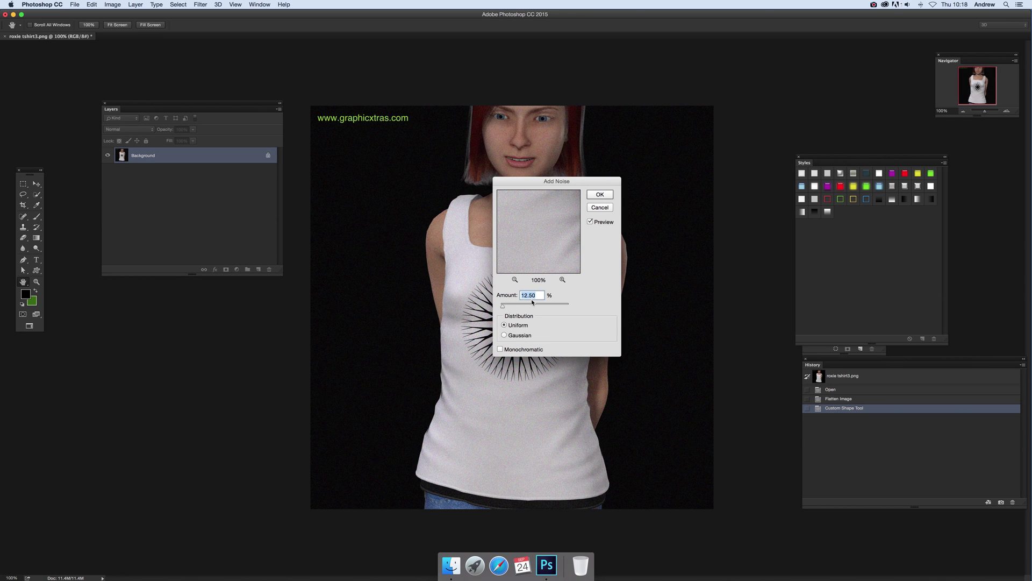
{"action": "left_click_drag", "start_coordinate": [510, 307], "coordinate": [516, 305]}
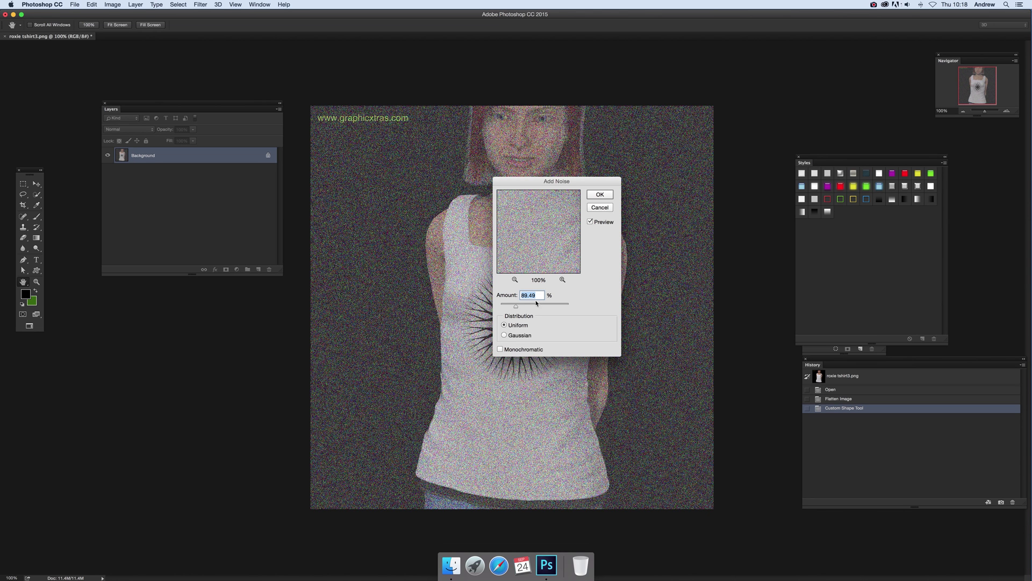
Tick Monochromatic, reset Add Noise to its defaults, and cancel the dialog
{"action": "left_click", "coordinate": [500, 349]}
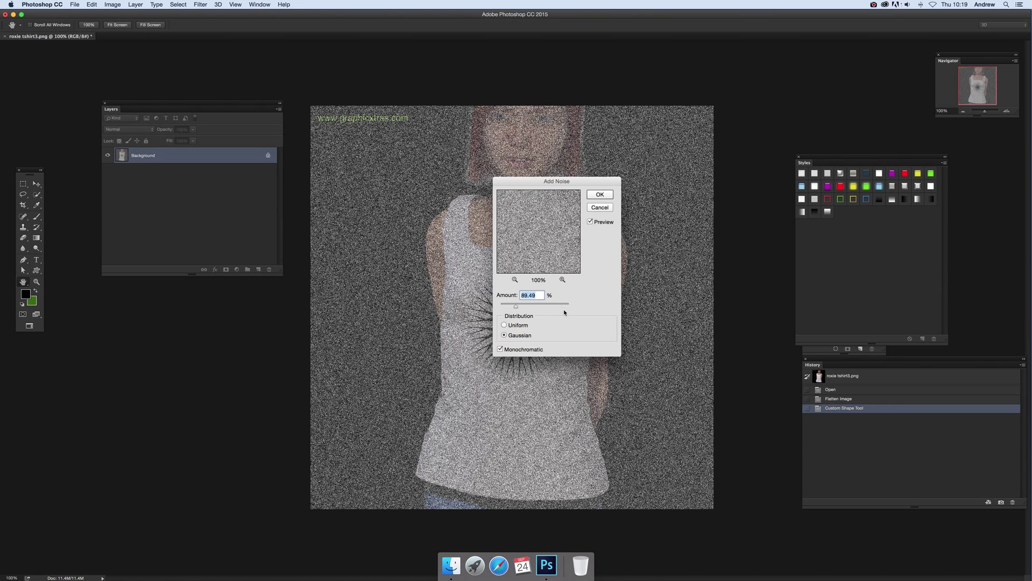
{"action": "key", "text": "alt"}
{"action": "left_click", "coordinate": [600, 208], "text": "alt"}
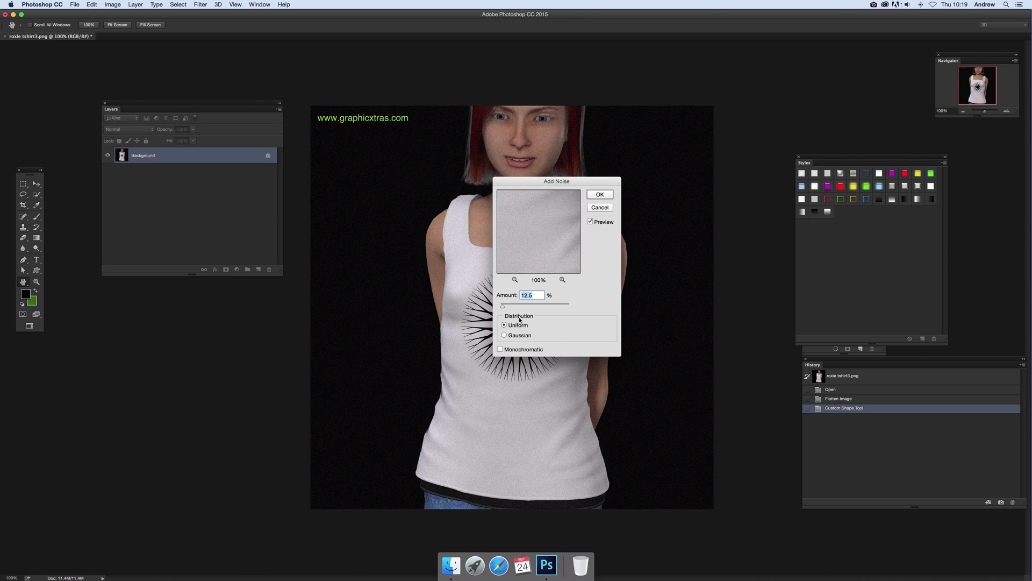
{"action": "left_click", "coordinate": [599, 209]}
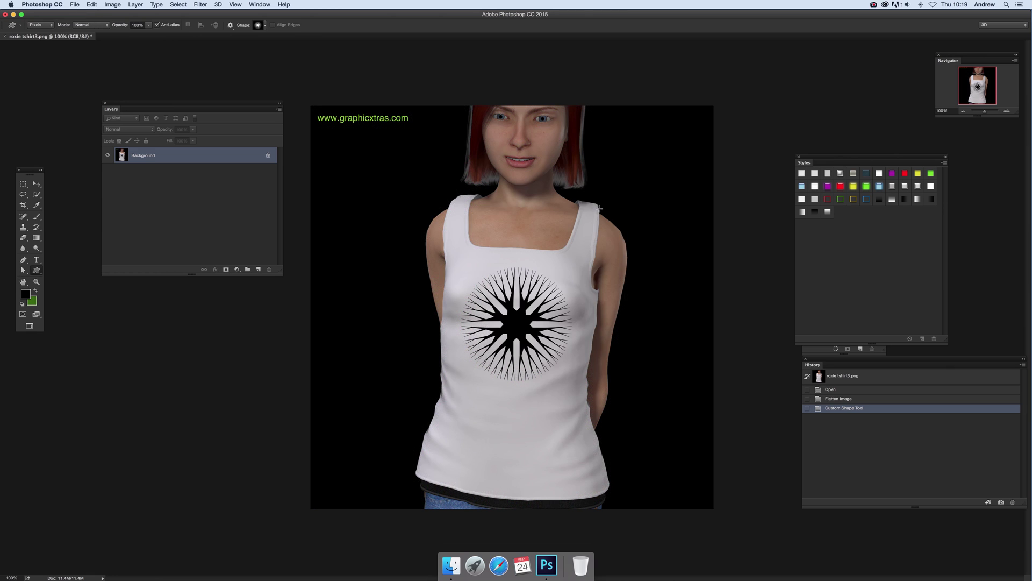
Open the Filter Gallery on Glowing Edges with Edge Width 10, Edge Brightness 15, Smoothness 12
{"action": "left_click", "coordinate": [201, 4]}
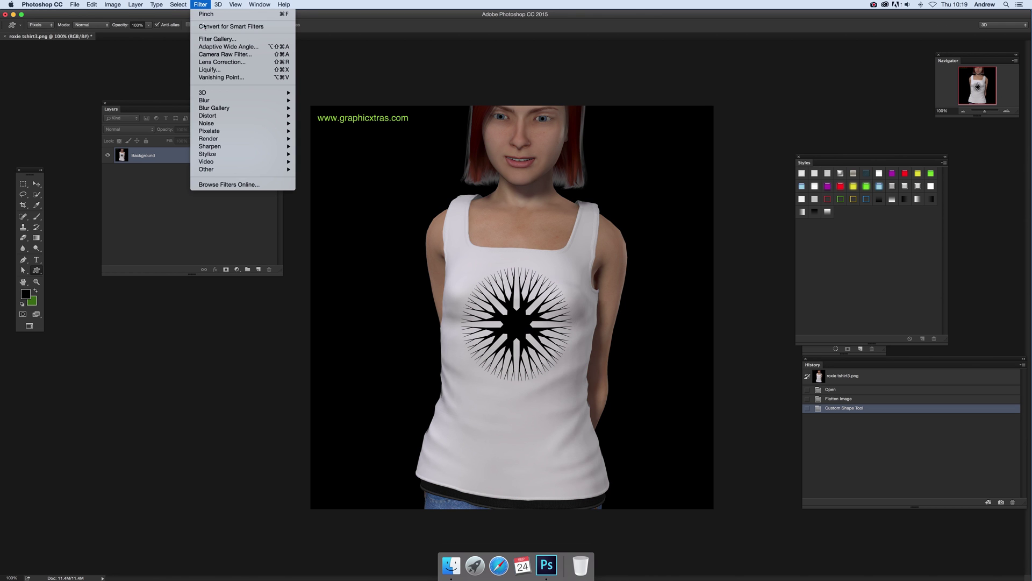
{"action": "left_click", "coordinate": [206, 39]}
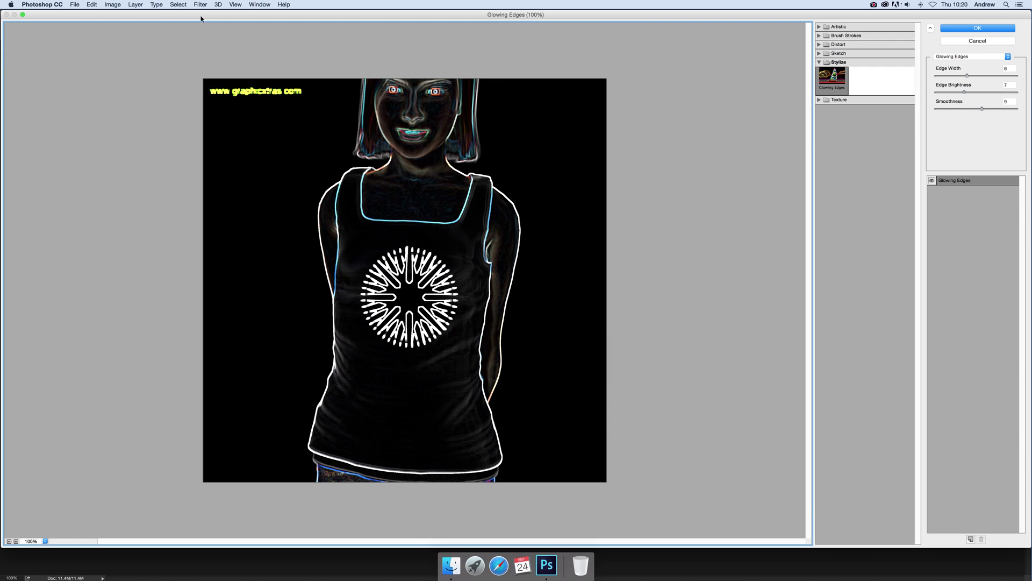
{"action": "left_click", "coordinate": [992, 76]}
{"action": "left_click", "coordinate": [988, 92]}
{"action": "left_click", "coordinate": [980, 92]}
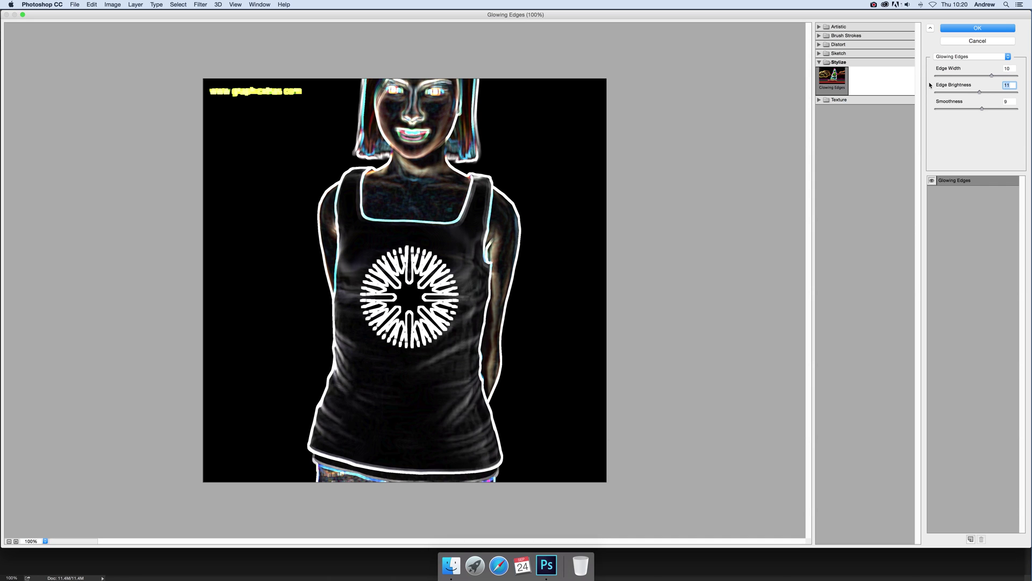
{"action": "left_click", "coordinate": [996, 92]}
{"action": "left_click", "coordinate": [997, 109]}
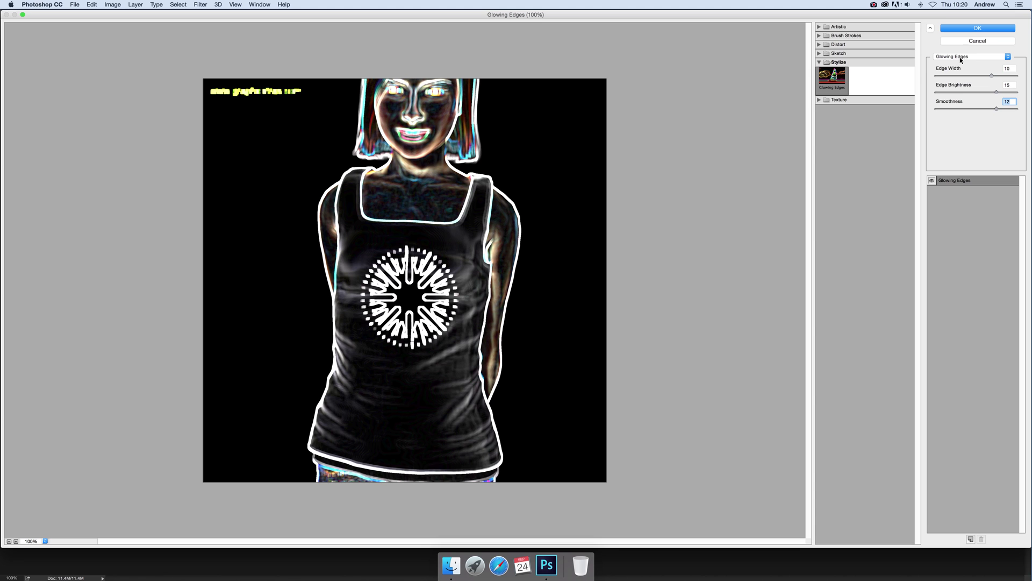
{"action": "key", "text": "alt"}
{"action": "key", "text": "alt"}
Reset Glowing Edges, try thinner and dimmer edges, then restore the defaults again
{"action": "left_click", "coordinate": [968, 42], "text": "alt"}
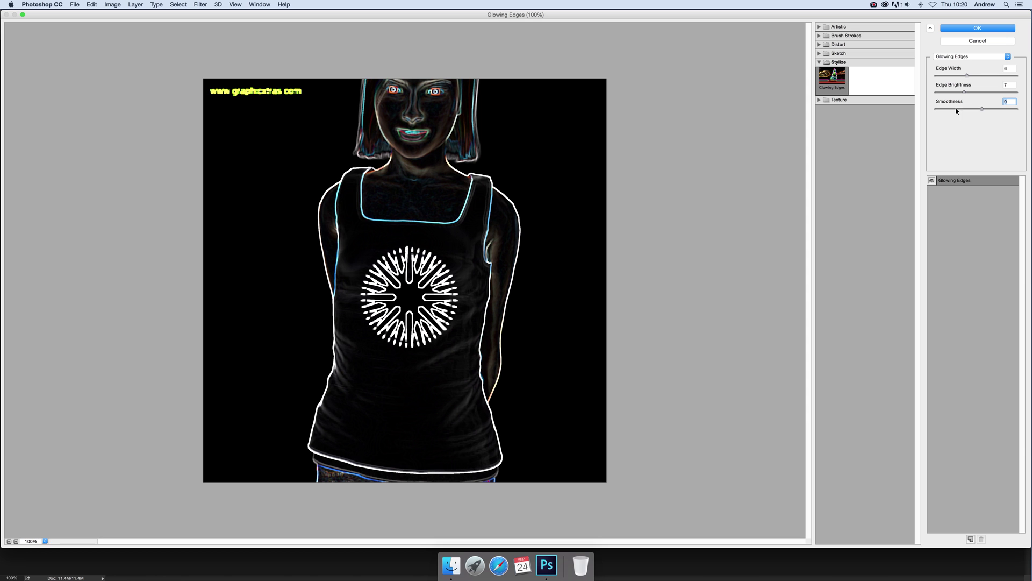
{"action": "left_click_drag", "start_coordinate": [967, 76], "coordinate": [945, 76]}
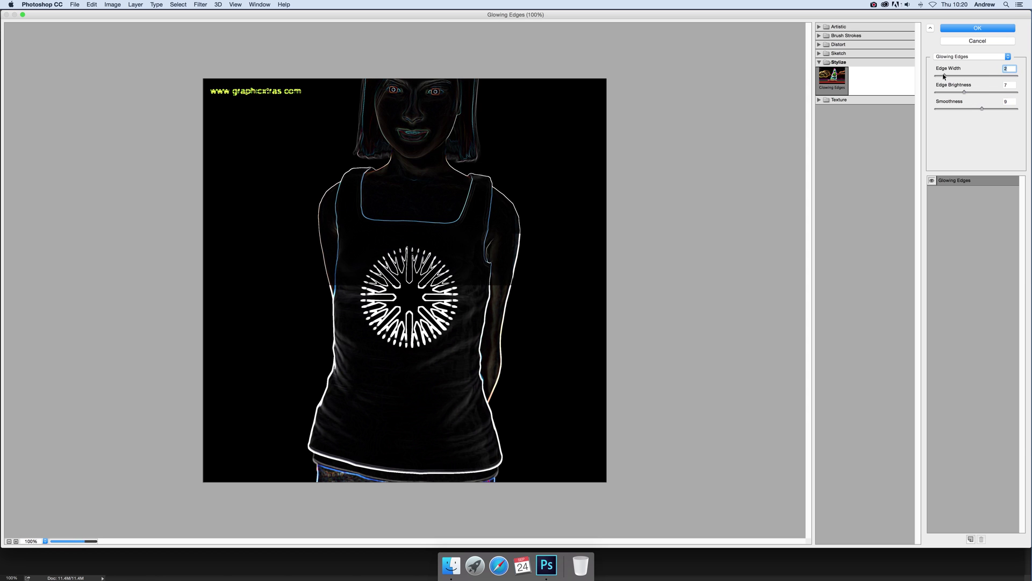
{"action": "left_click_drag", "start_coordinate": [965, 92], "coordinate": [946, 93]}
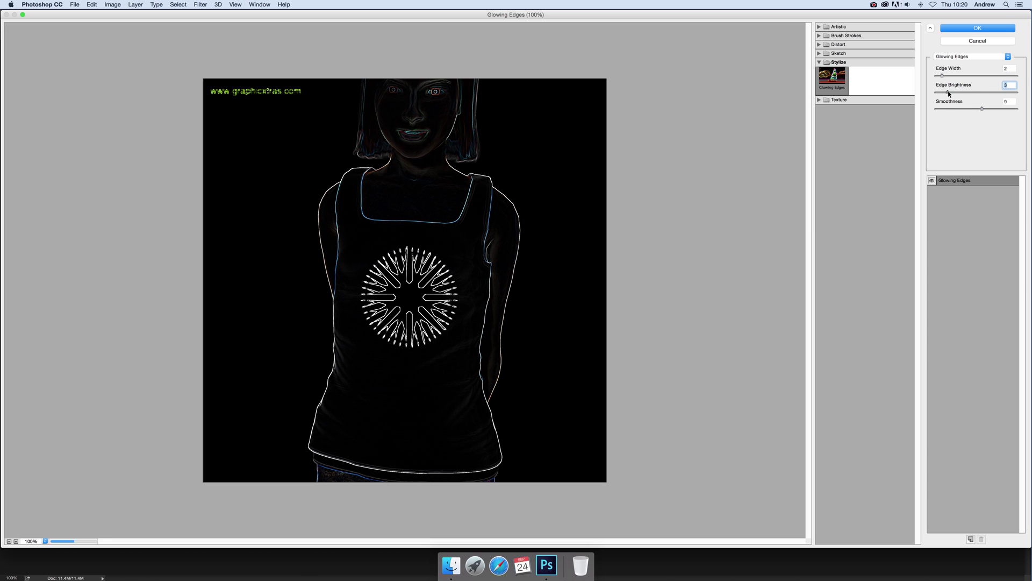
{"action": "key", "text": "alt"}
{"action": "left_click", "coordinate": [977, 41], "text": "alt"}
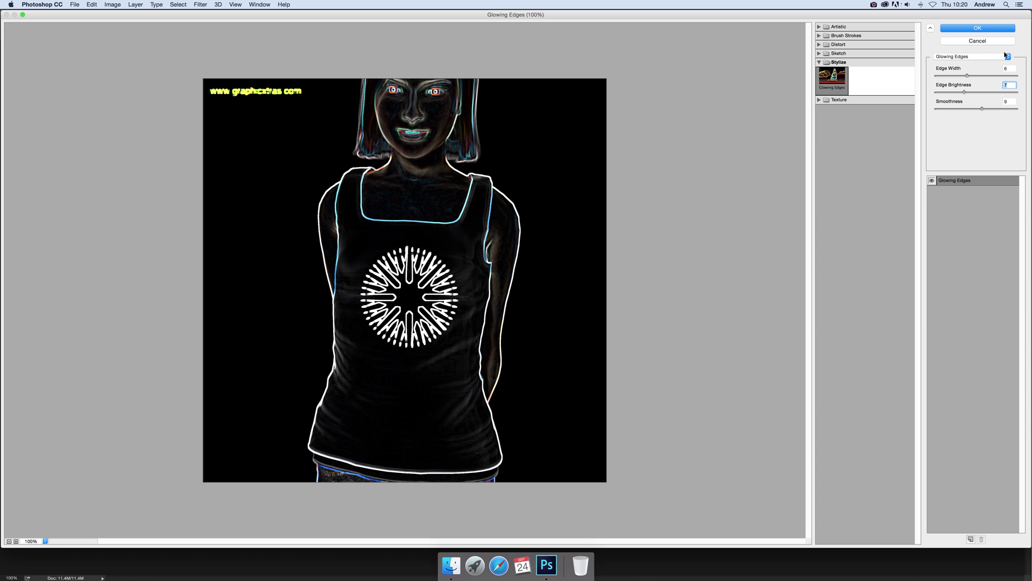
Apply Glowing Edges with Edge Width 12, Edge Brightness 16 and Smoothness 12
{"action": "left_click", "coordinate": [1001, 75]}
{"action": "left_click", "coordinate": [999, 93]}
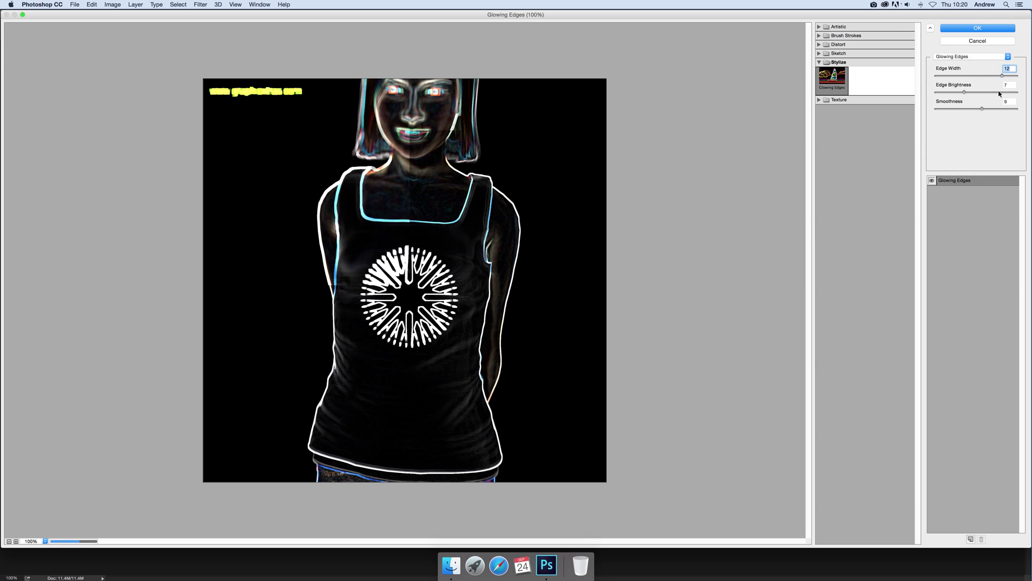
{"action": "left_click", "coordinate": [997, 109]}
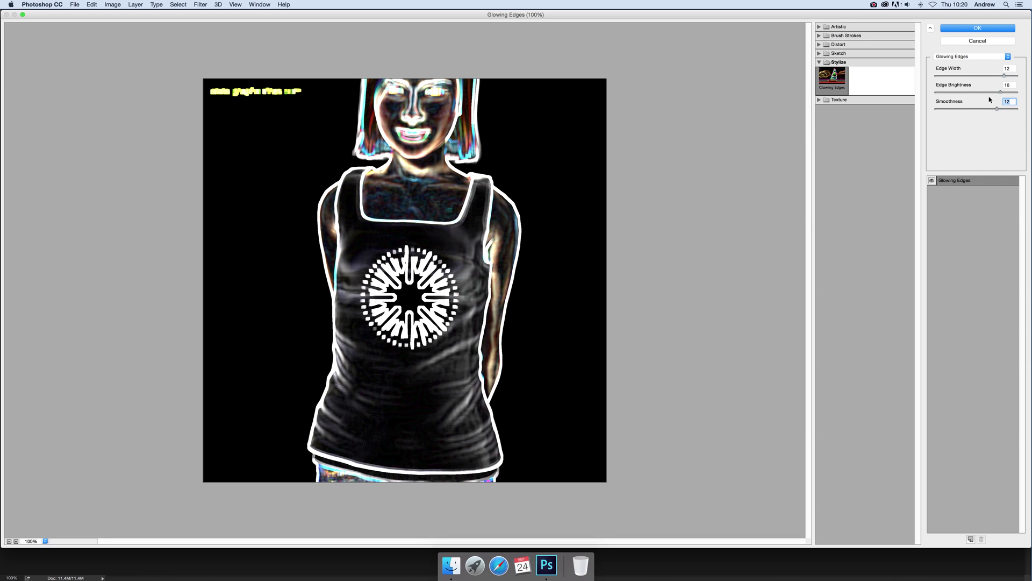
{"action": "left_click", "coordinate": [973, 30]}
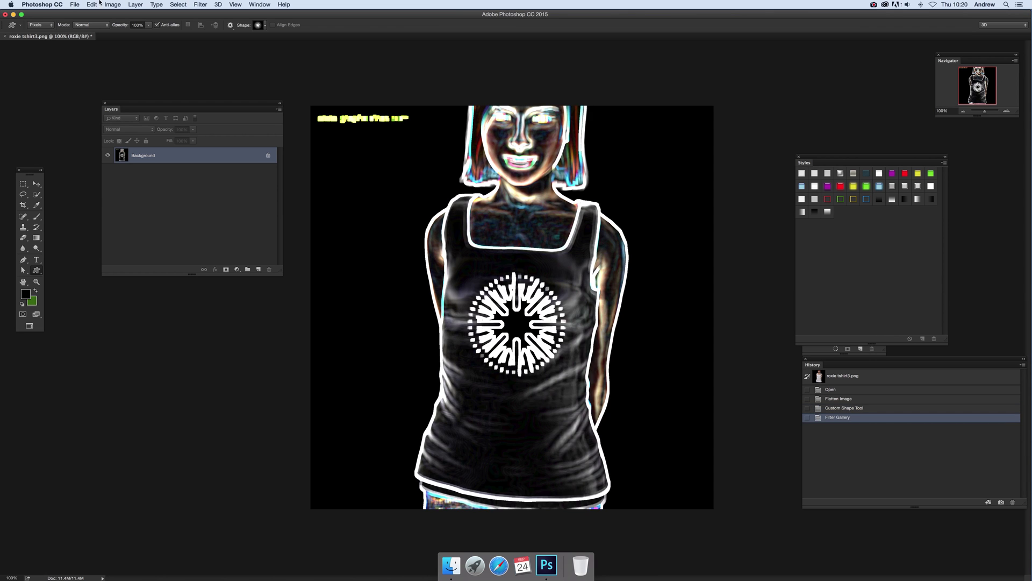
Undo the Filter Gallery effect and reopen the Filter Gallery
{"action": "left_click", "coordinate": [95, 5]}
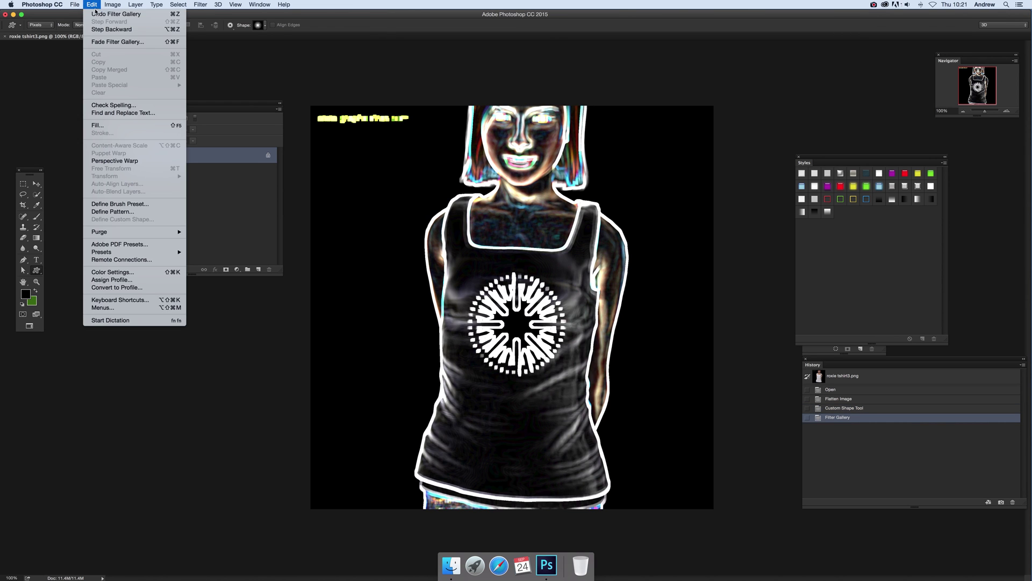
{"action": "left_click", "coordinate": [108, 13]}
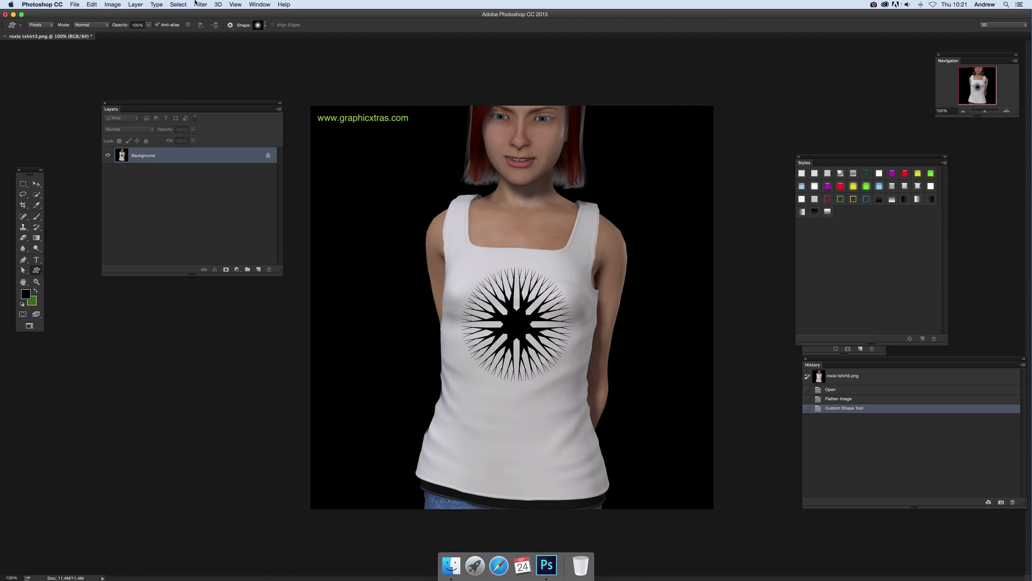
{"action": "left_click", "coordinate": [201, 5]}
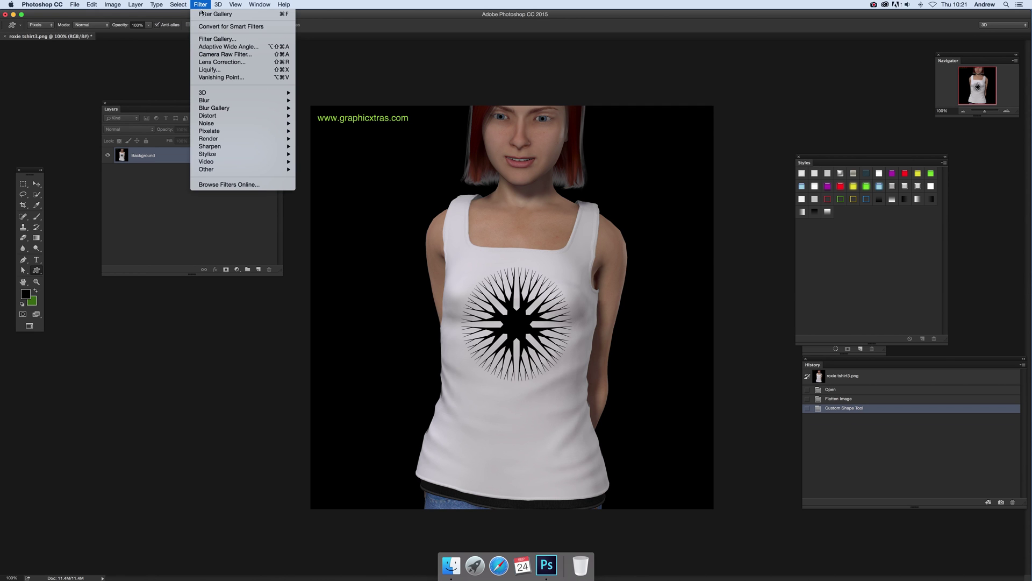
{"action": "left_click", "coordinate": [260, 38]}
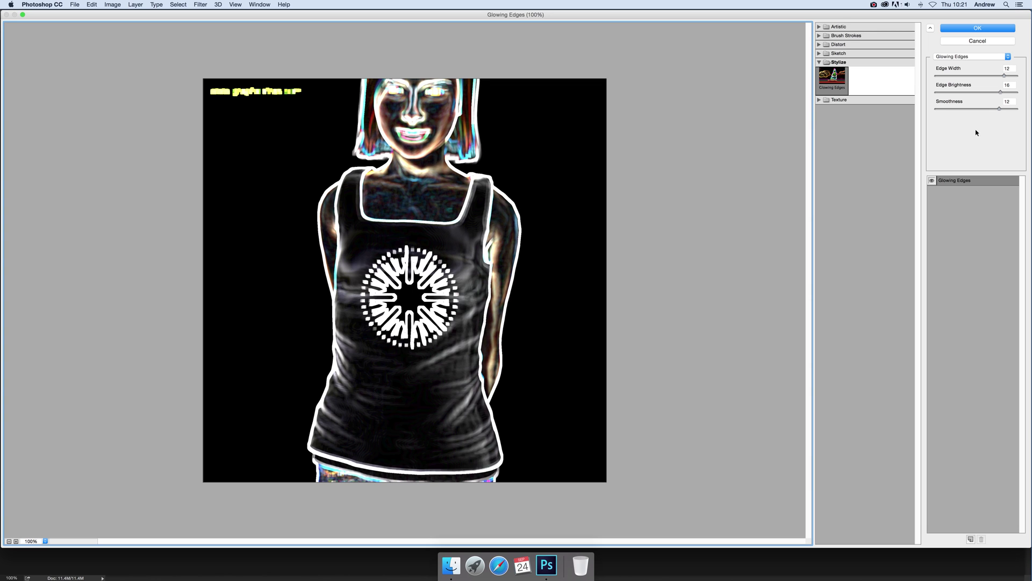
Browse Glowing Edges and the Artistic group, then cancel the gallery without applying
{"action": "key", "text": "alt"}
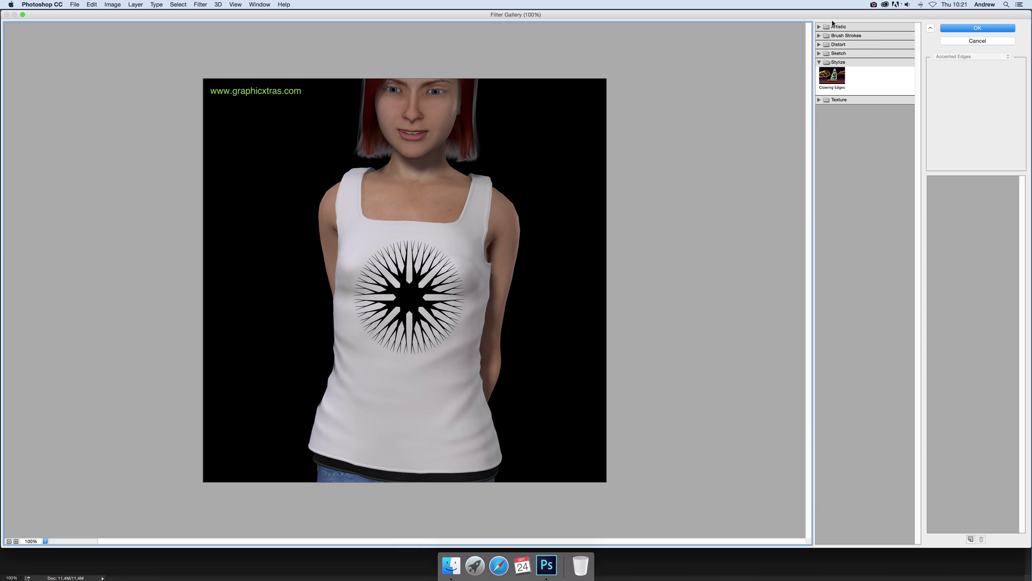
{"action": "left_click", "coordinate": [832, 75]}
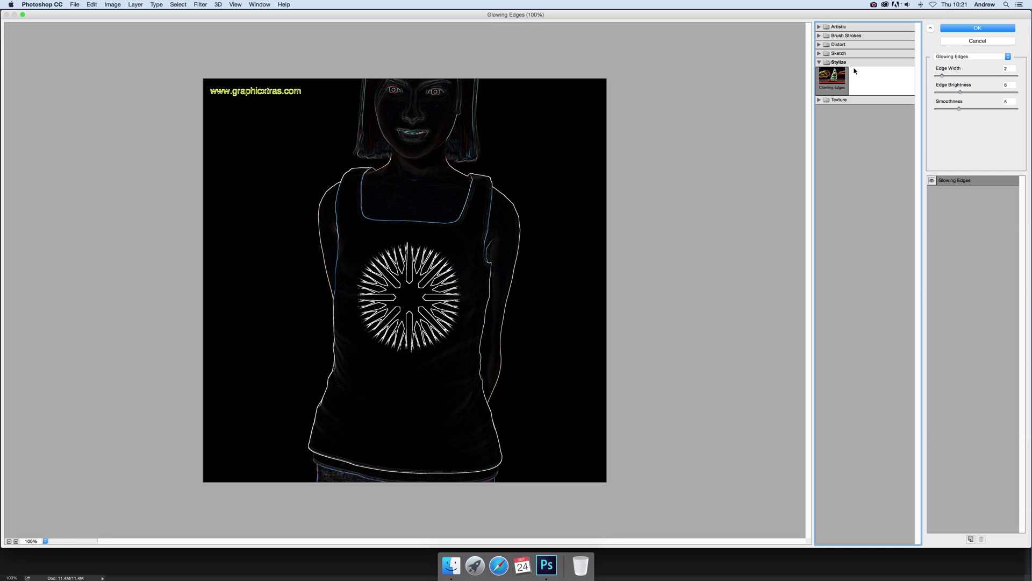
{"action": "left_click", "coordinate": [819, 27]}
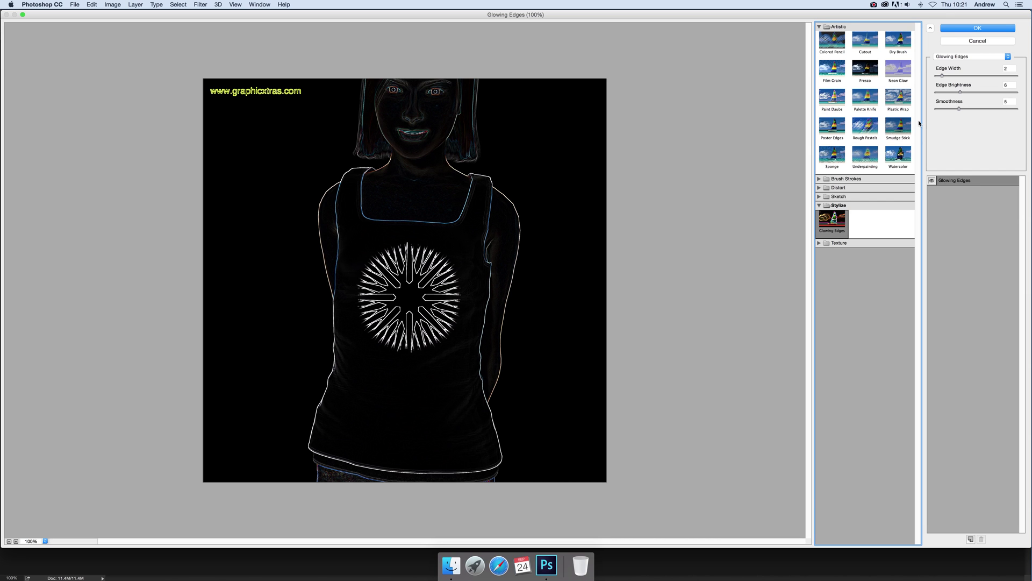
{"action": "left_click", "coordinate": [977, 42]}
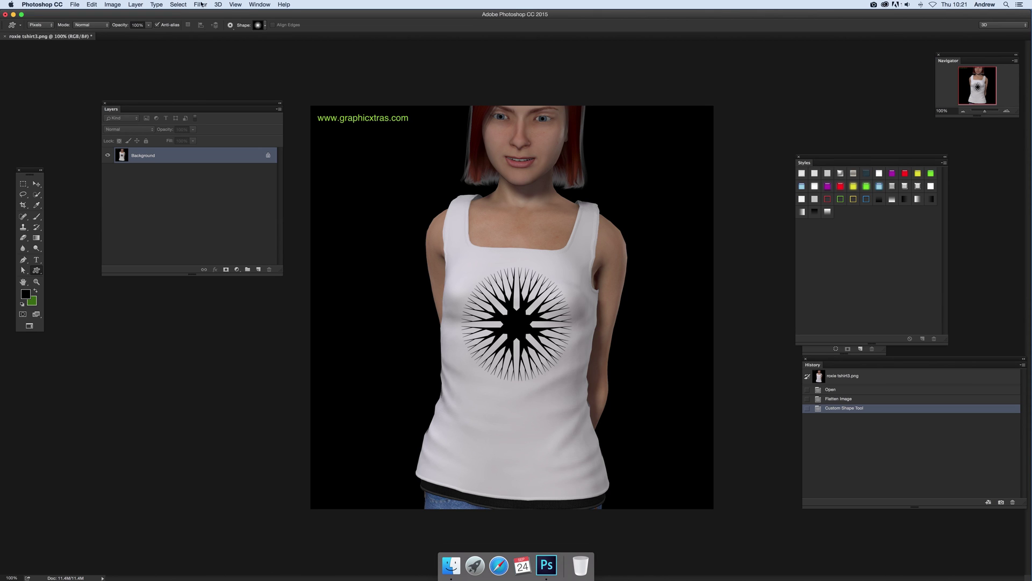
Apply Filter > Distort > Pinch with an Amount of -18 to the starburst
{"action": "left_click", "coordinate": [200, 4]}
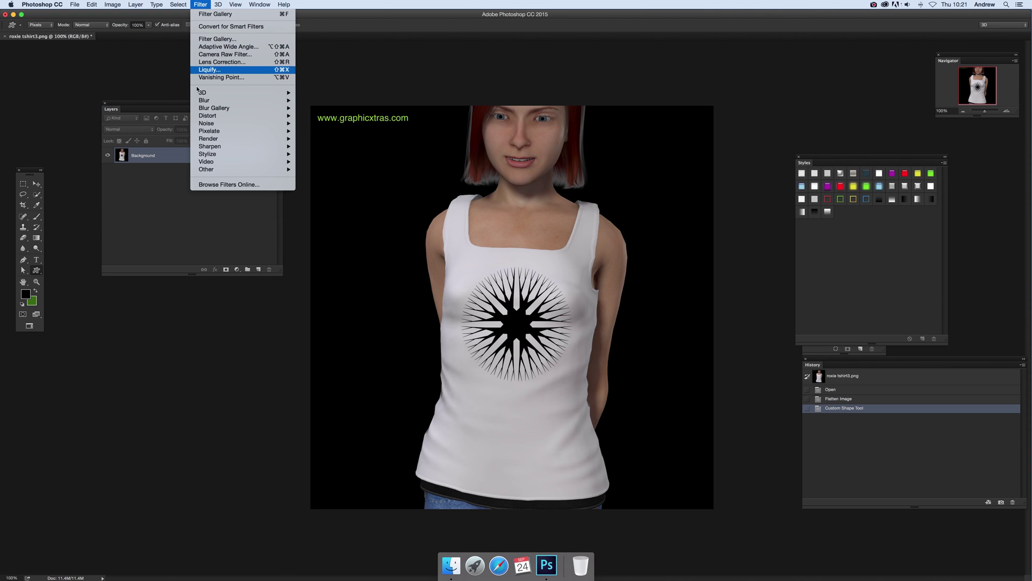
{"action": "mouse_move", "coordinate": [206, 100]}
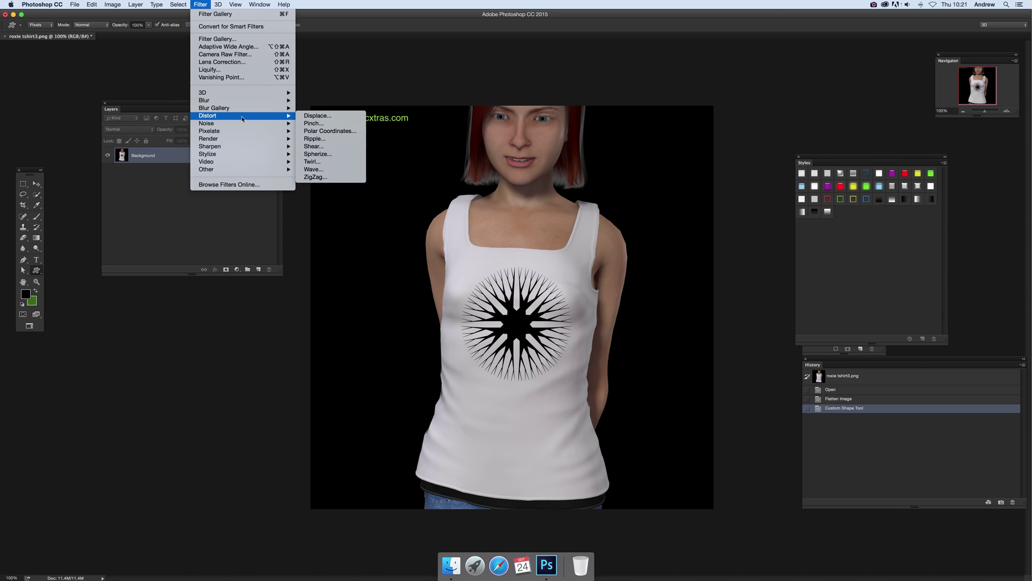
{"action": "left_click", "coordinate": [304, 125]}
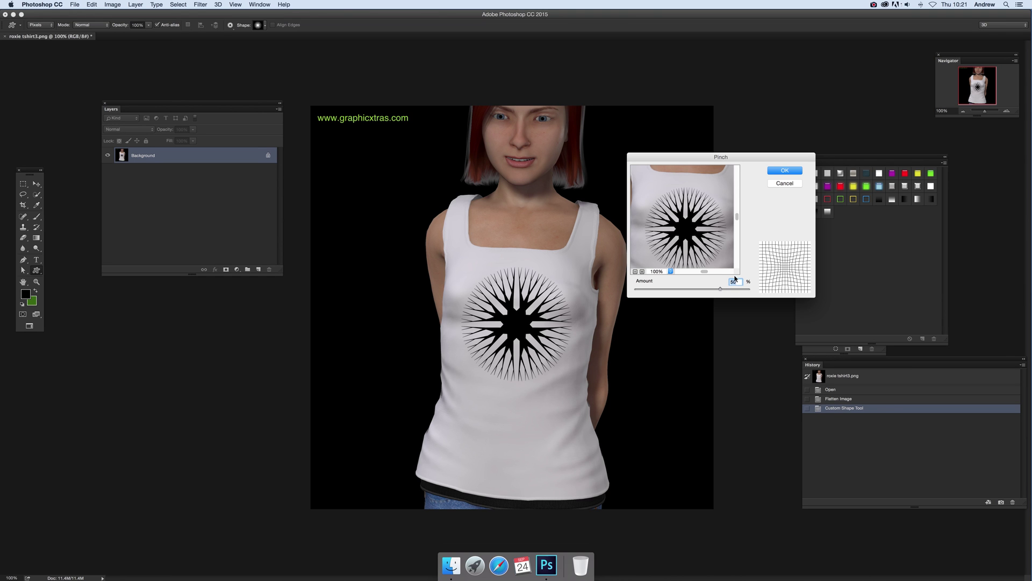
{"action": "left_click", "coordinate": [653, 289]}
{"action": "left_click_drag", "start_coordinate": [653, 289], "coordinate": [682, 288]}
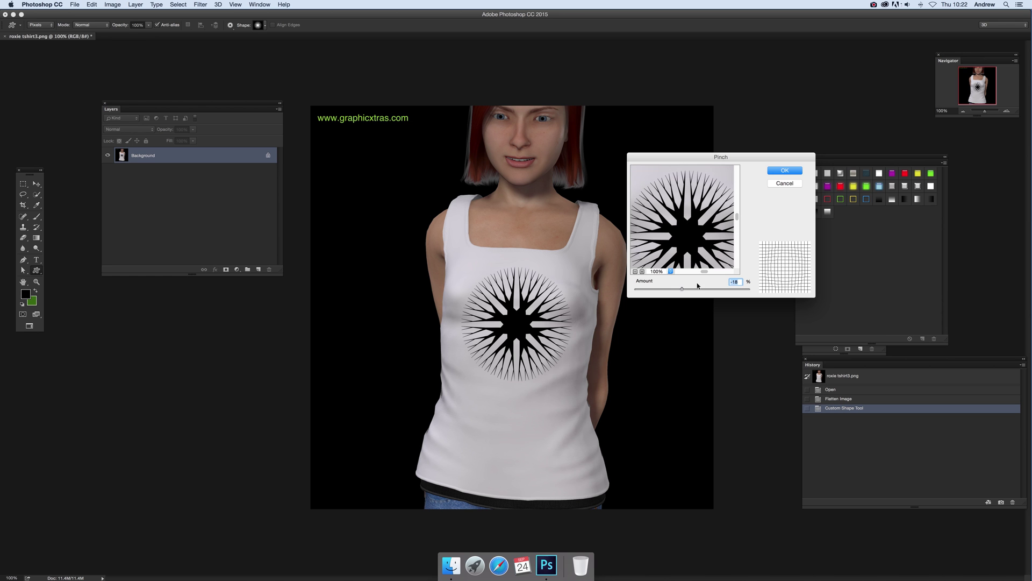
{"action": "left_click", "coordinate": [800, 172]}
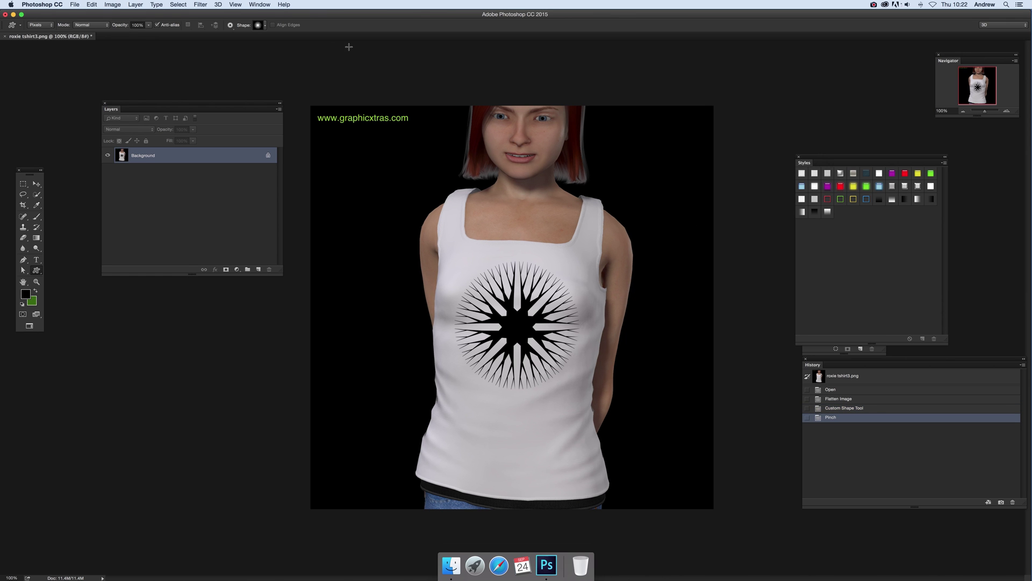
{"action": "left_click", "coordinate": [100, 5]}
Undo the Pinch, reopen the Pinch dialog and reset its Amount to the default 50
{"action": "left_click", "coordinate": [107, 14]}
{"action": "left_click", "coordinate": [200, 4]}
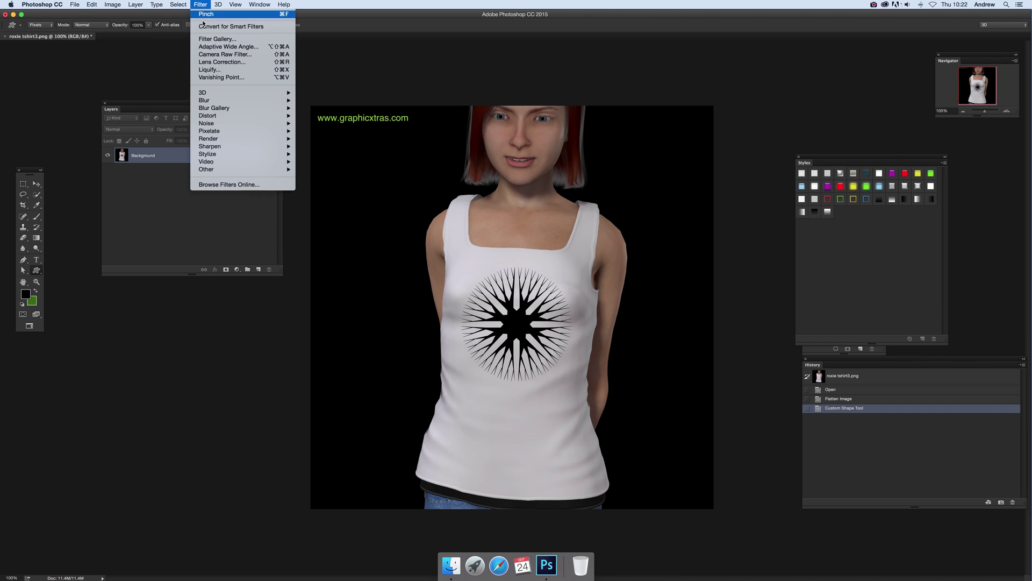
{"action": "mouse_move", "coordinate": [242, 115]}
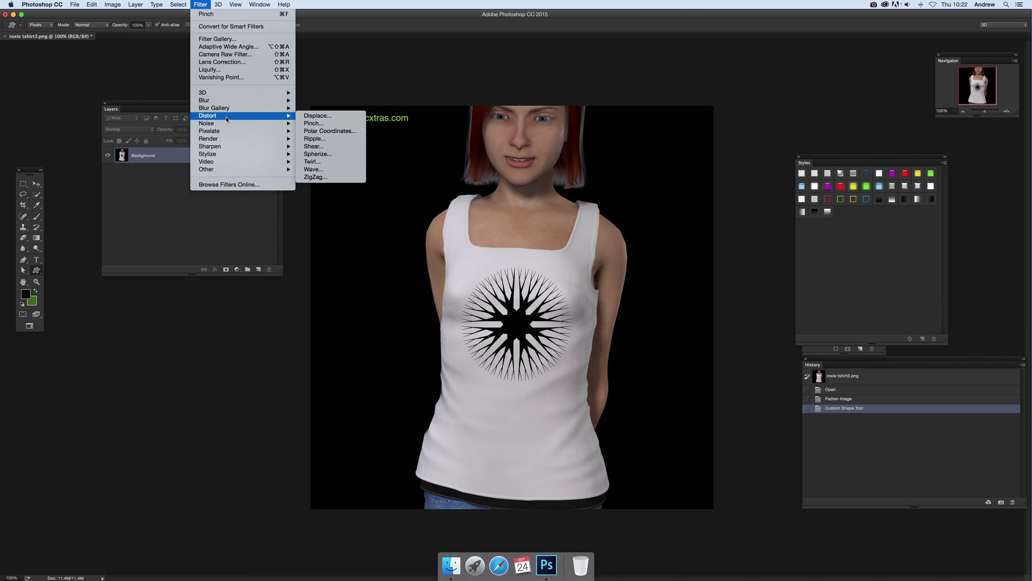
{"action": "left_click", "coordinate": [321, 123]}
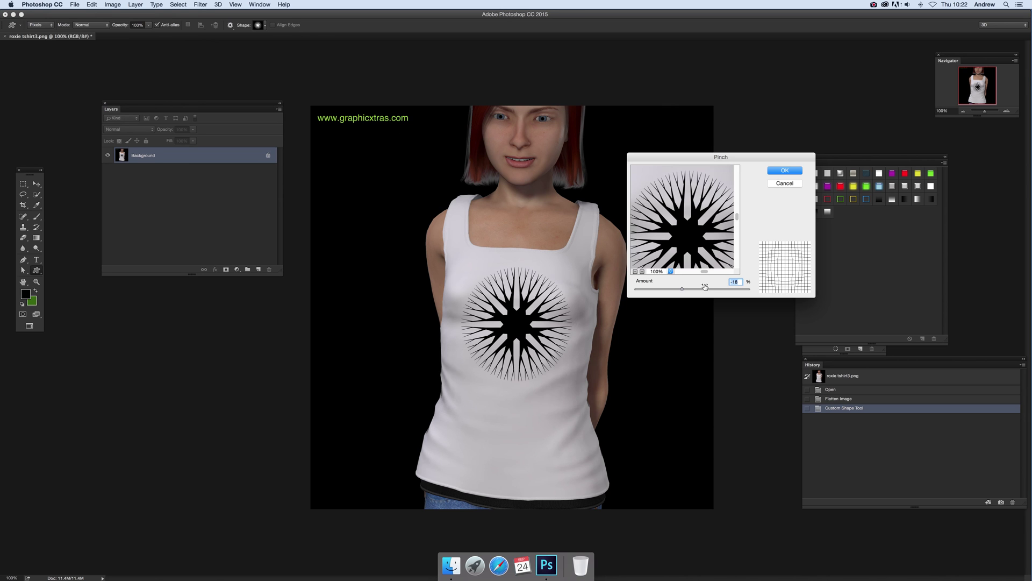
{"action": "key", "text": "alt"}
{"action": "left_click", "coordinate": [784, 183]}
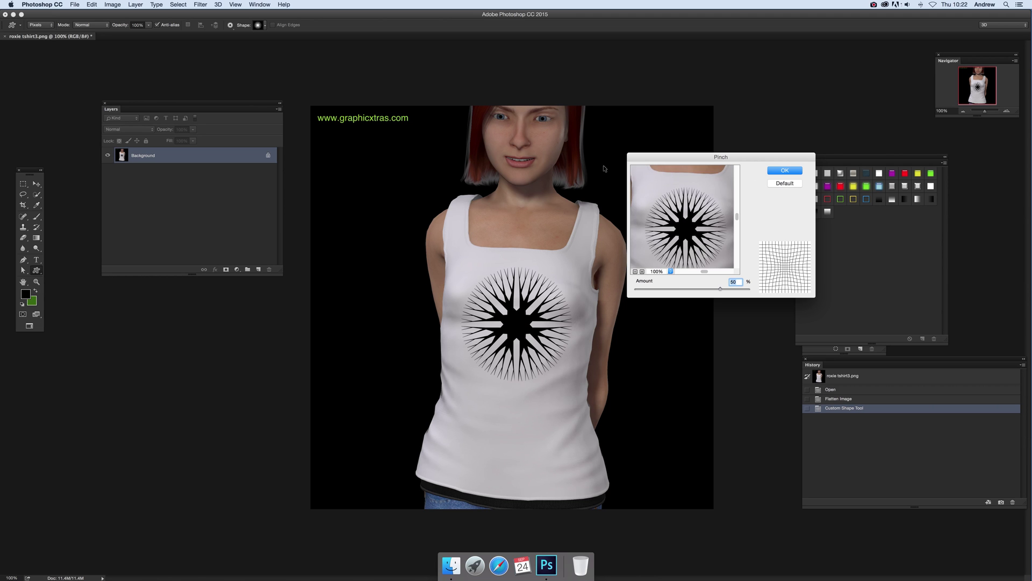